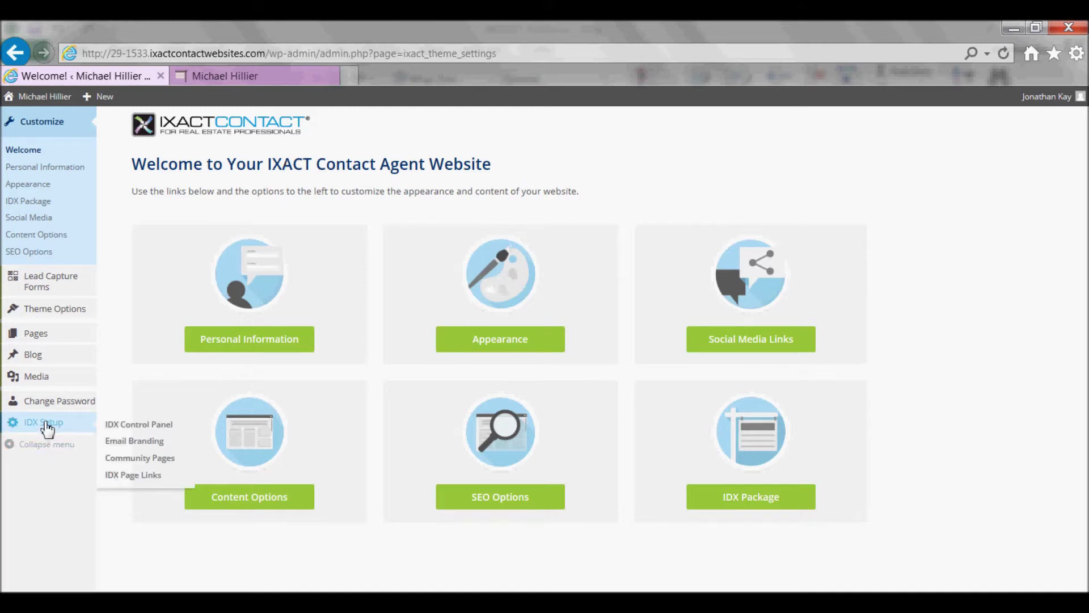
# - Open the IDX Control Panel from the IDX Setup admin menu
pyautogui.click(162, 427)
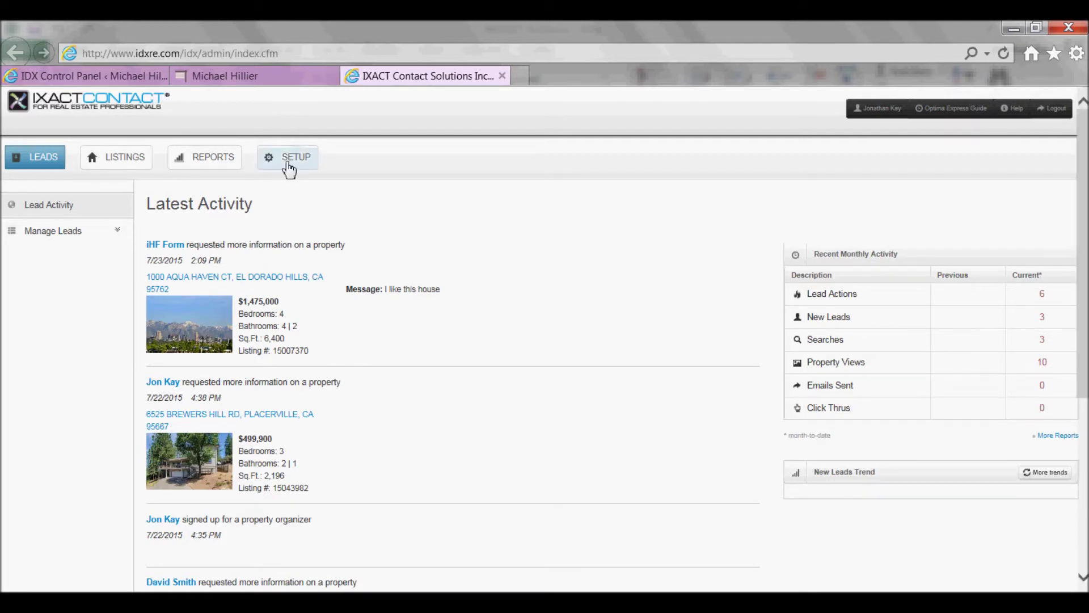
# - Go to Setup > Search Settings > Property Types & Prices
pyautogui.click(286, 169)
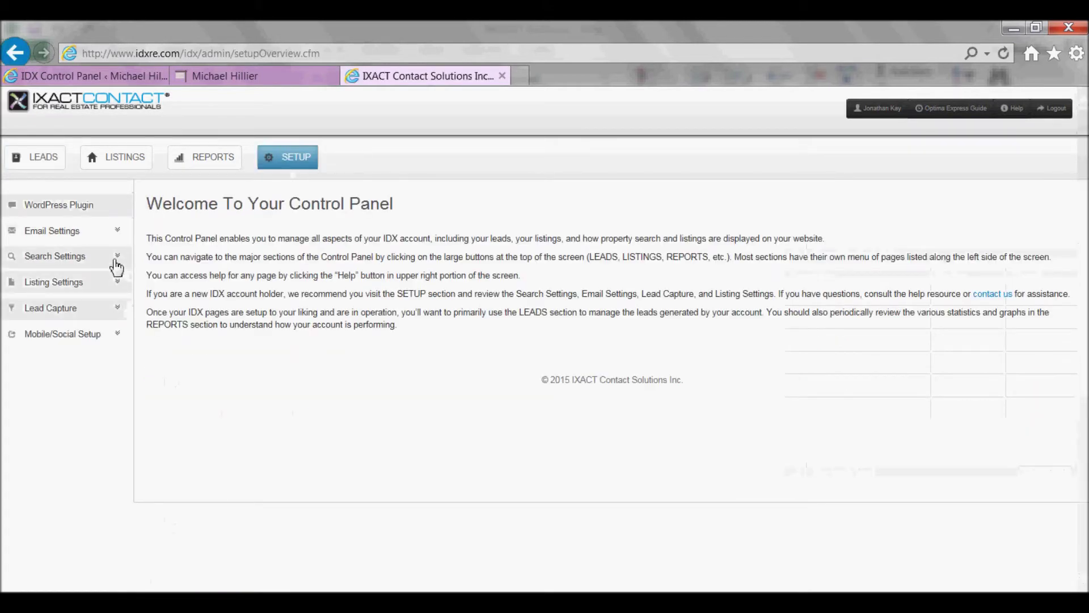
pyautogui.click(116, 267)
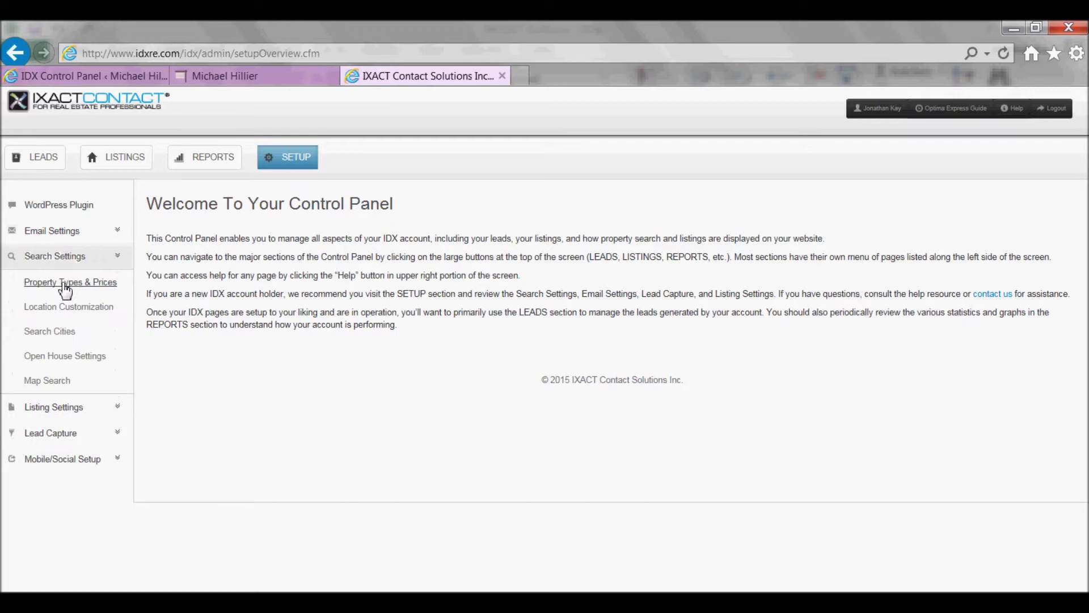
pyautogui.click(64, 284)
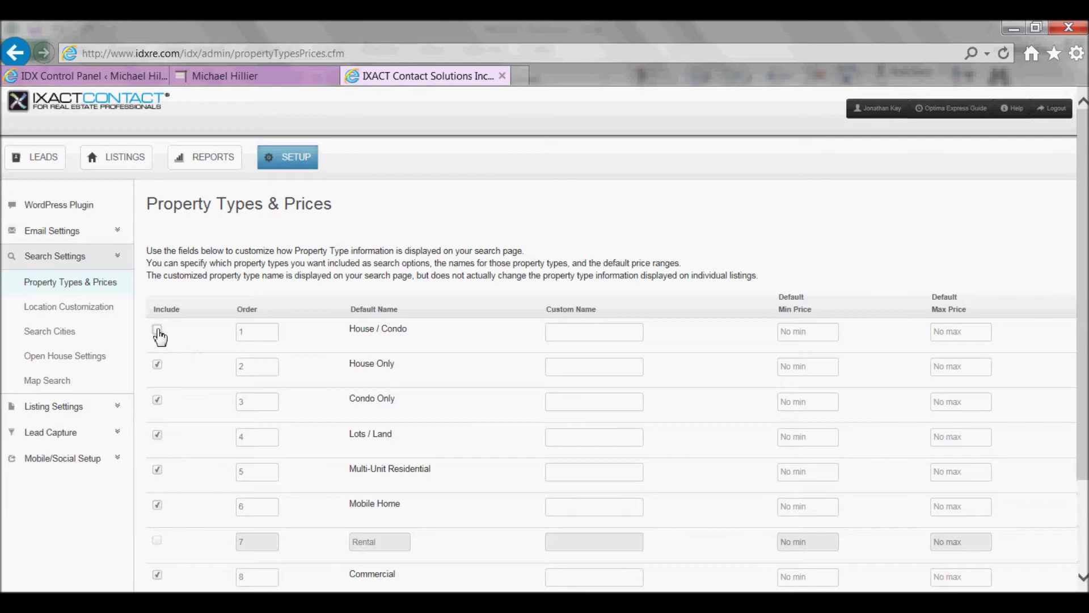
pyautogui.click(157, 332)
pyautogui.click(158, 331)
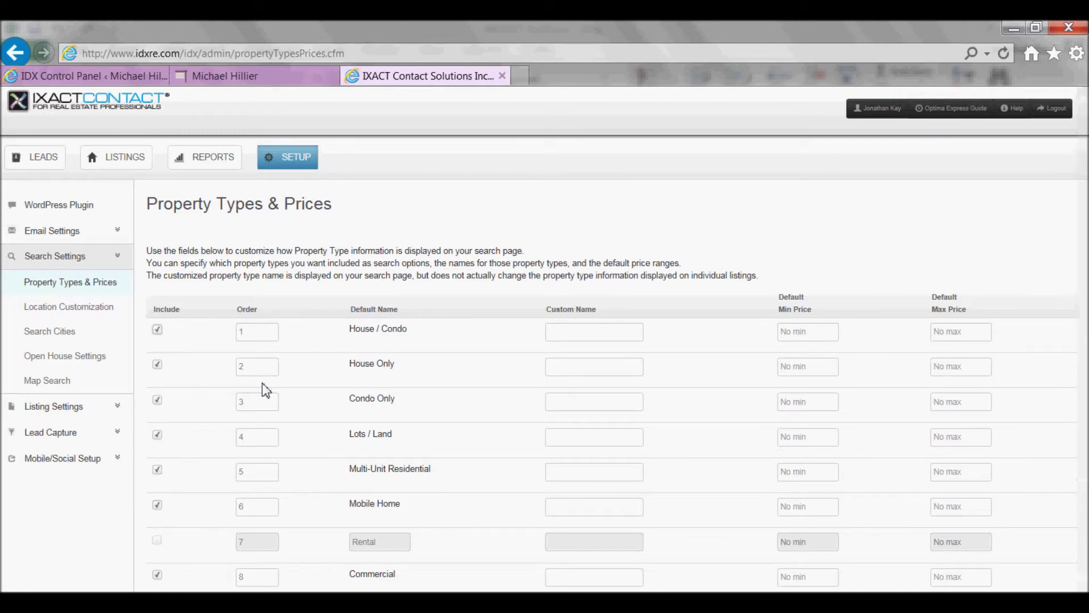
# - Order House Only 1 and House / Condo 2, rename it 'Houses & Condos', and save
pyautogui.doubleClick(255, 332)
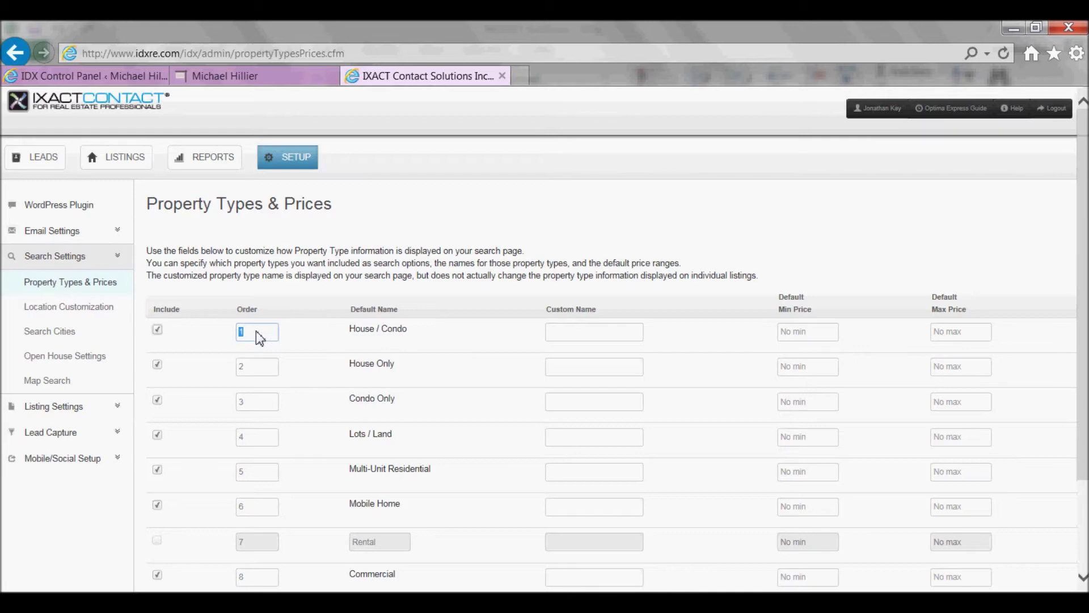
pyautogui.write('2')
pyautogui.click(249, 371)
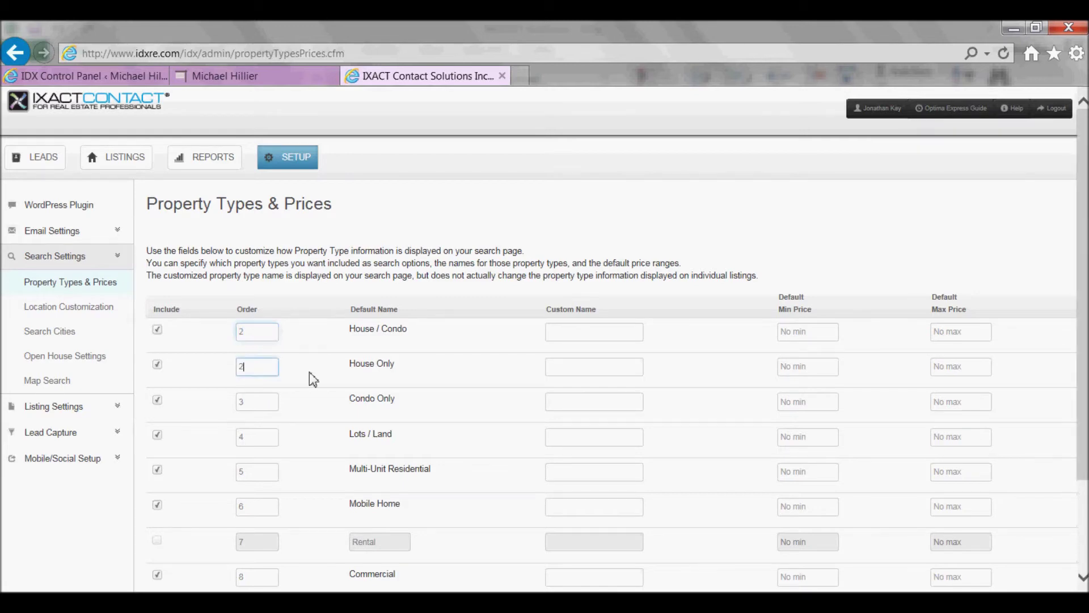
pyautogui.press('BackSpace')
pyautogui.write('1')
pyautogui.click(583, 330)
pyautogui.write('H')
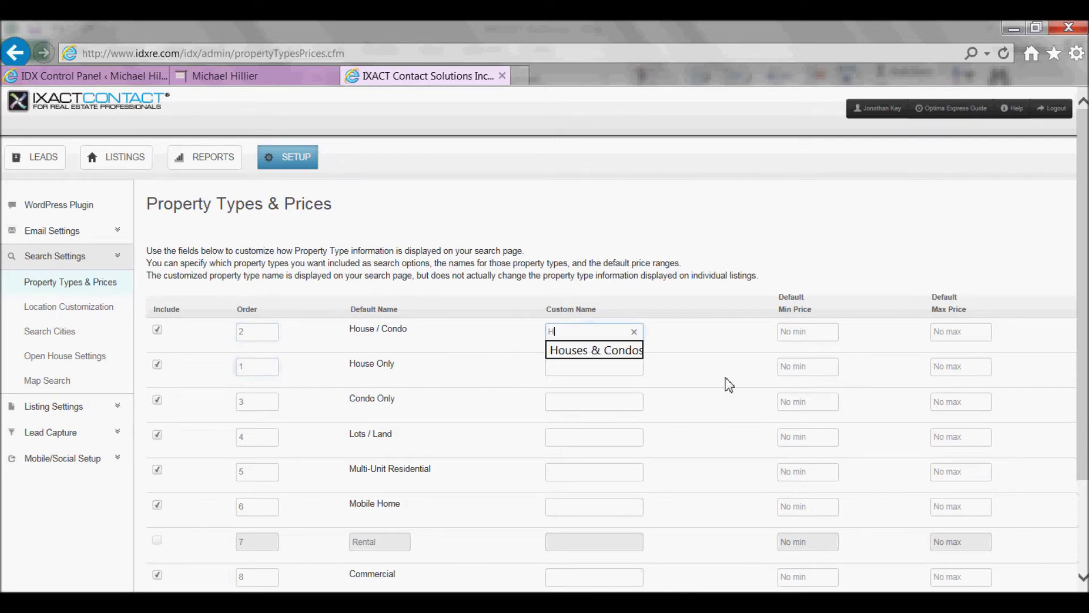
pyautogui.write('ou')
pyautogui.press('Down')
pyautogui.press('Tab')
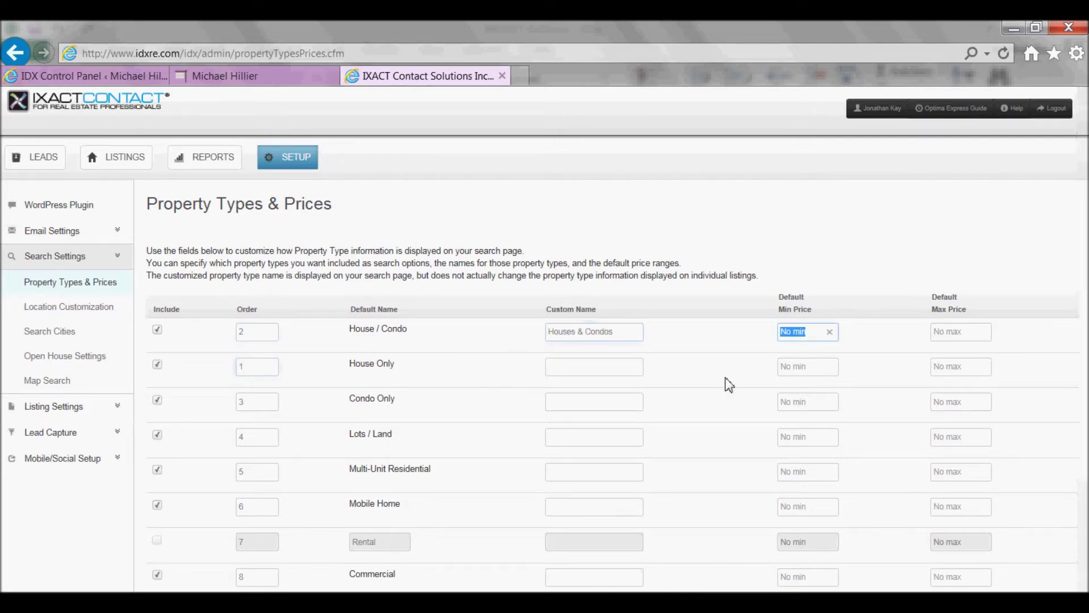
pyautogui.scroll(-3, 1077, 545)
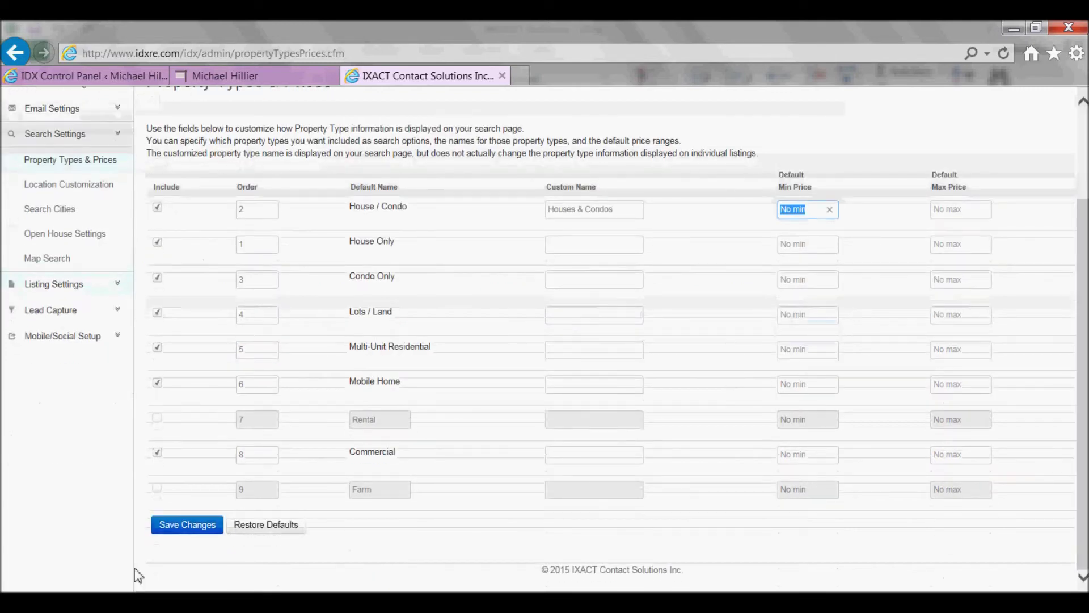
pyautogui.click(181, 526)
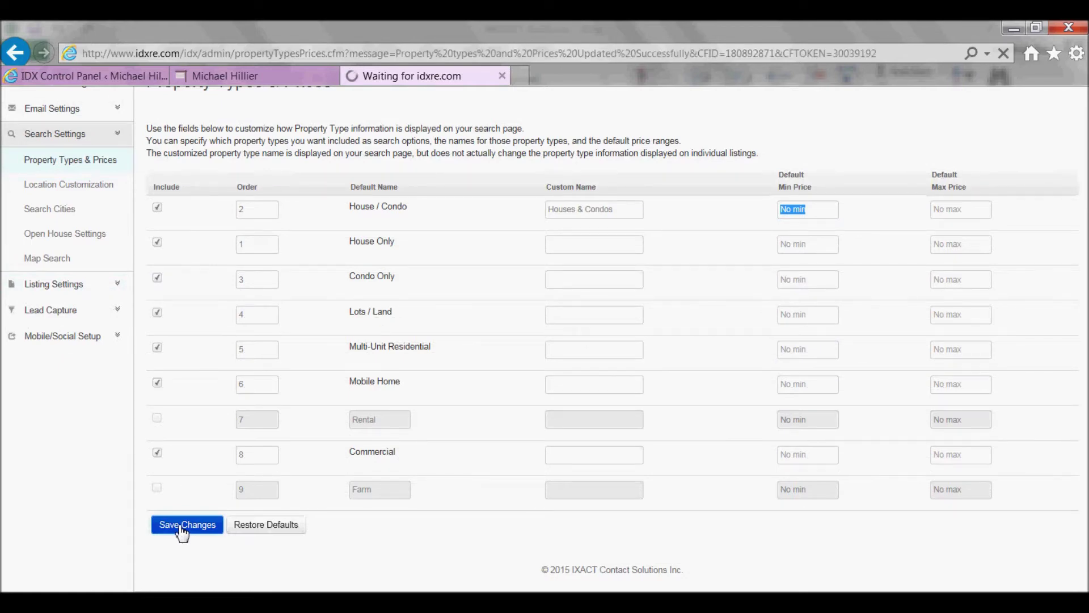
# - On the website's Search Listings page, check the Property Type dropdown order
pyautogui.click(245, 78)
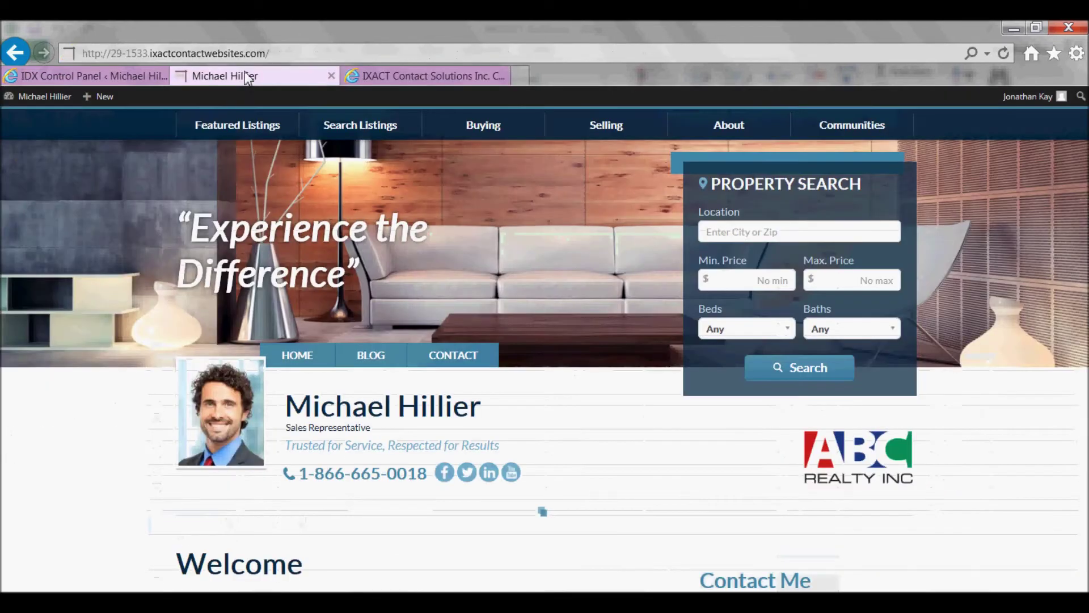
pyautogui.click(366, 129)
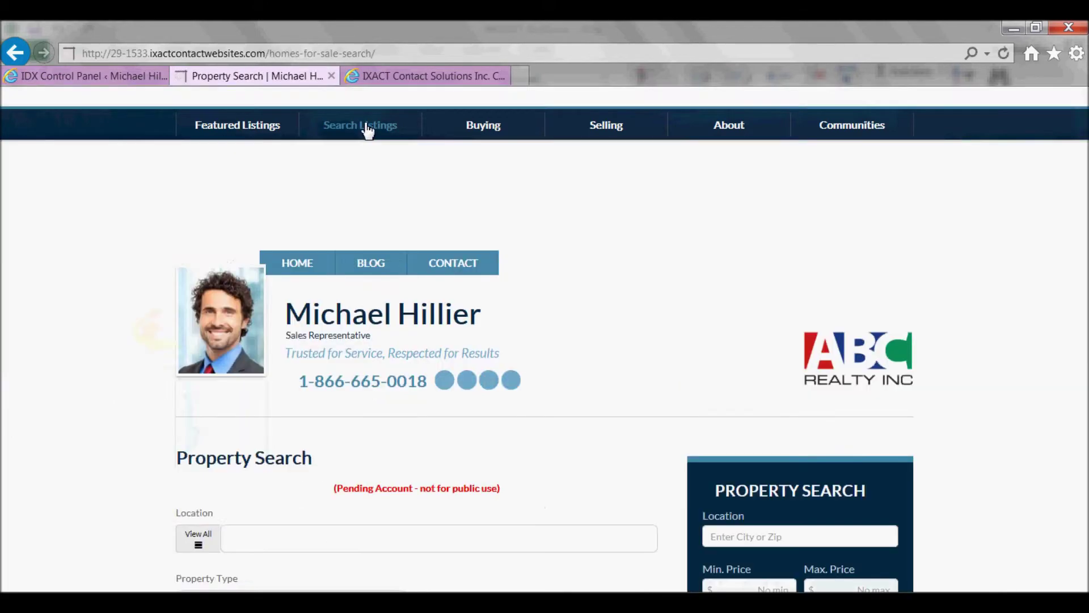
pyautogui.scroll(-5, 545, 341)
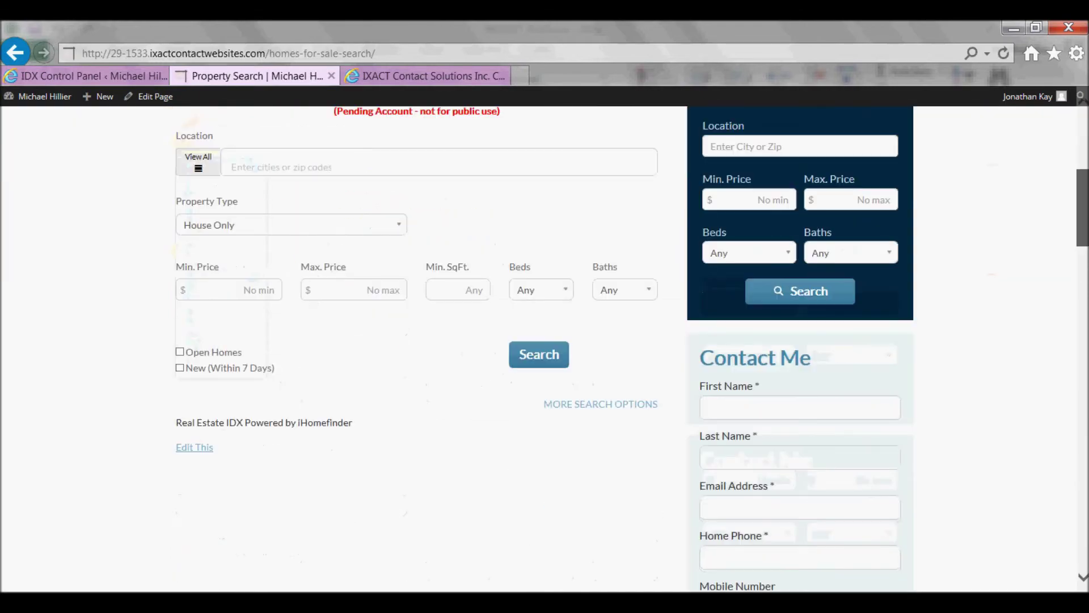
pyautogui.click(334, 229)
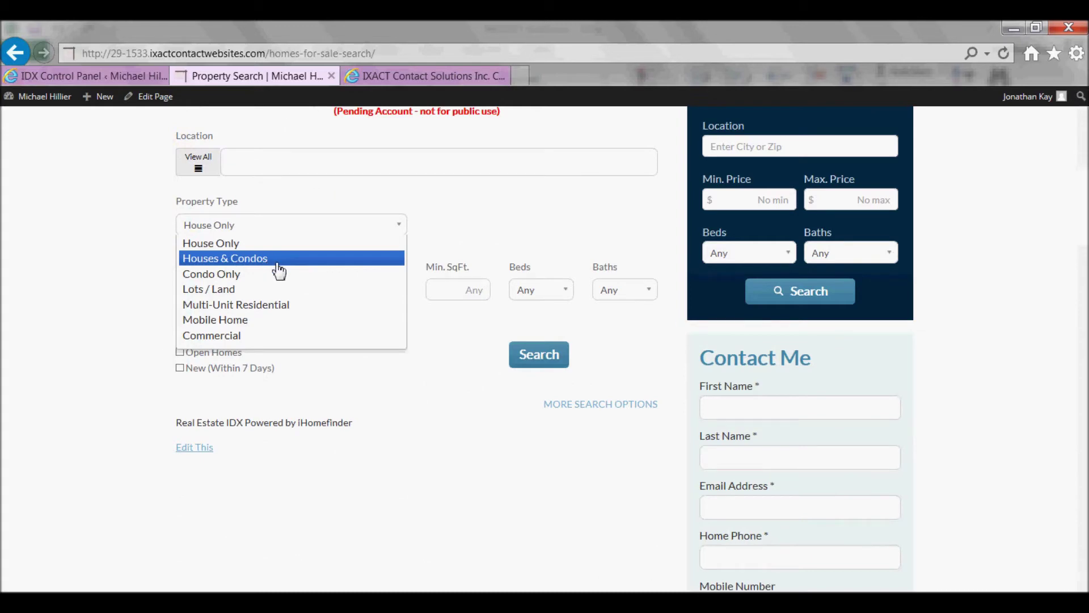
# - Back in the control panel, open Search Cities and enable the custom city list
pyautogui.click(394, 79)
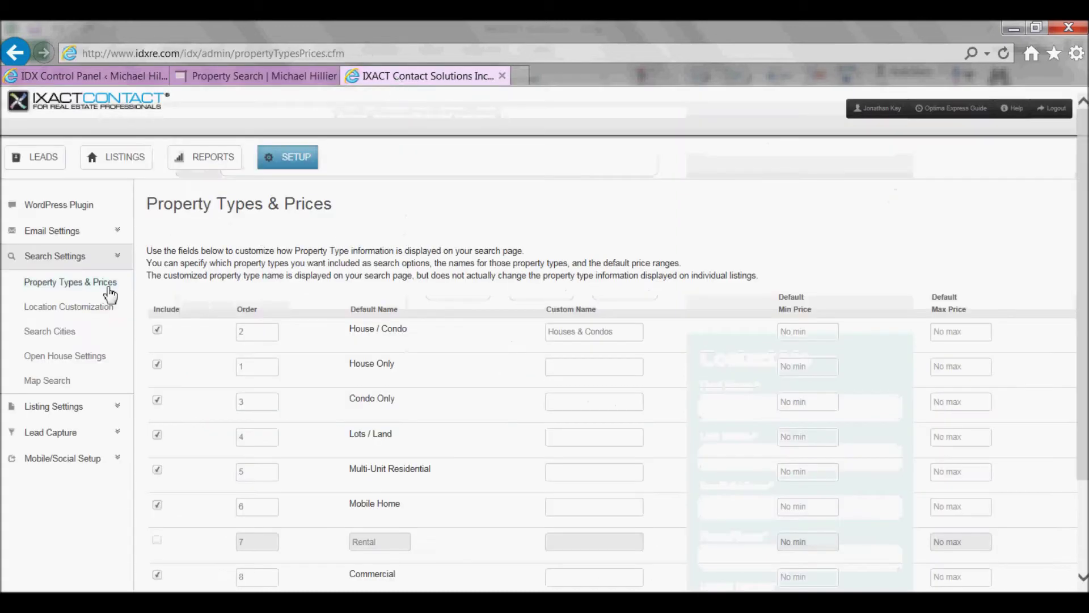
pyautogui.click(39, 338)
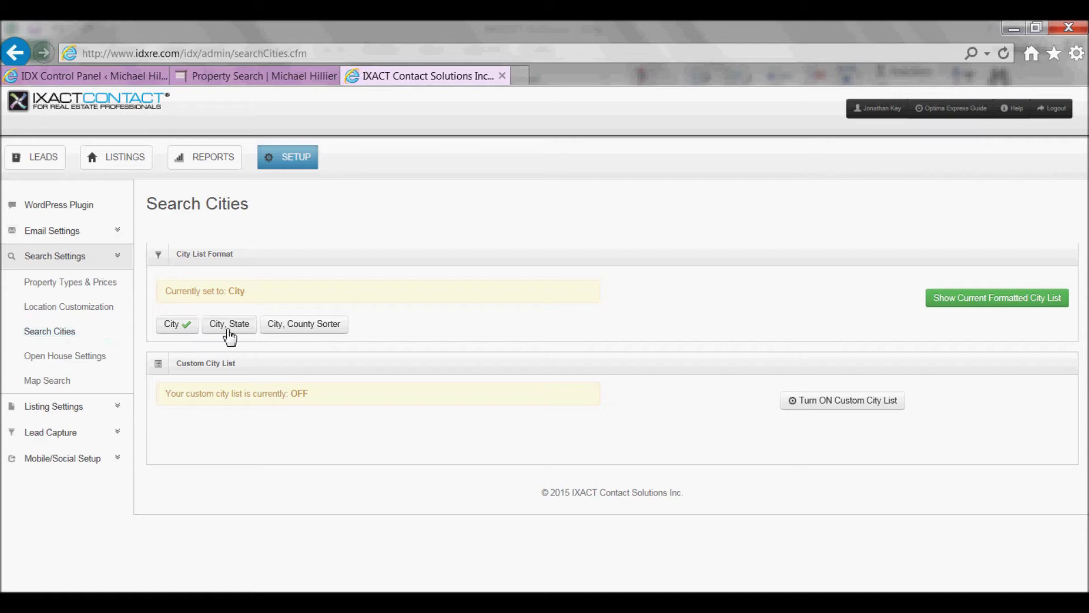
pyautogui.click(228, 335)
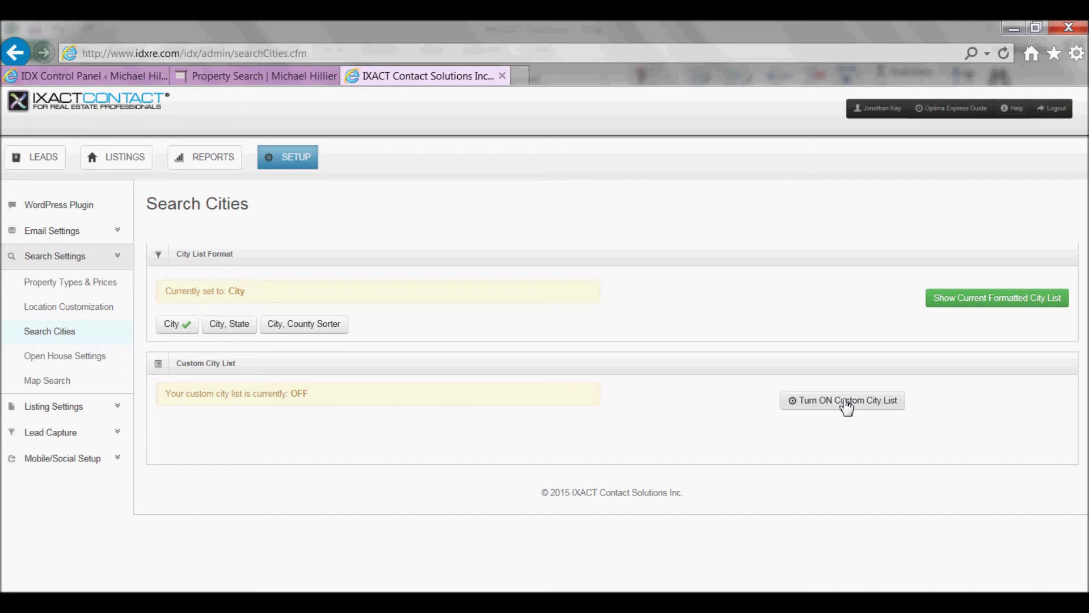
# - Check Auburn, Cameron Park, Discovery Bay, El Dorado, Elk Grove, restrict autosuggest, and save
pyautogui.click(846, 406)
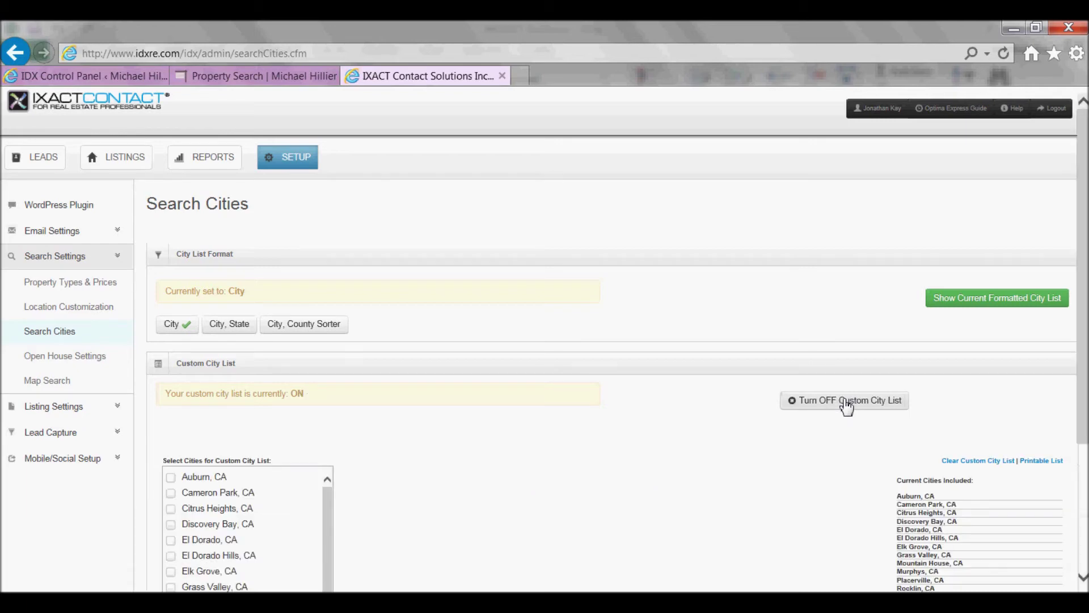
pyautogui.scroll(-3, 1083, 372)
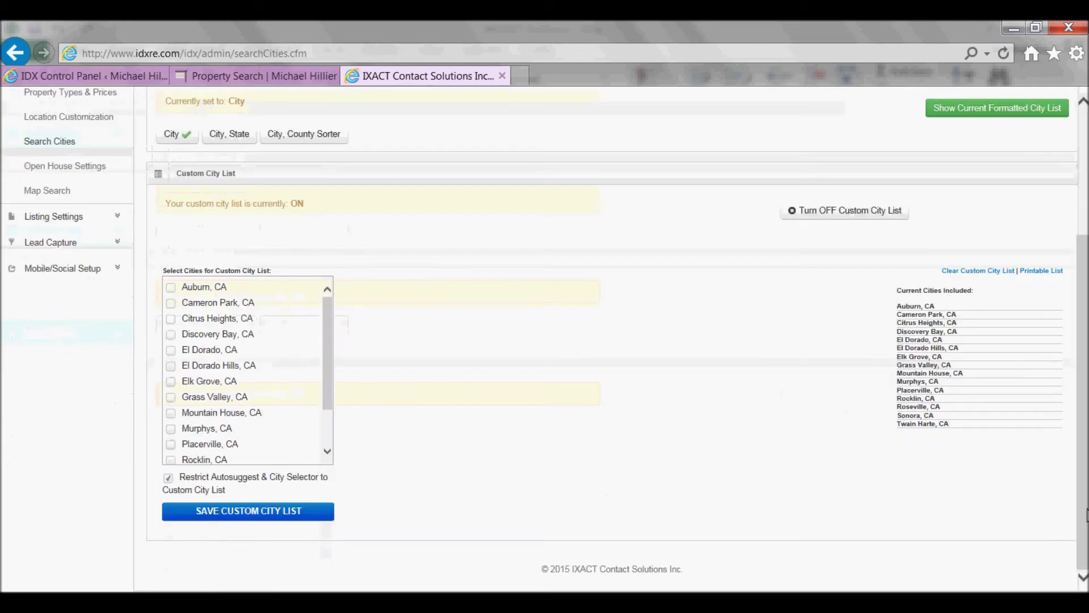
pyautogui.click(170, 287)
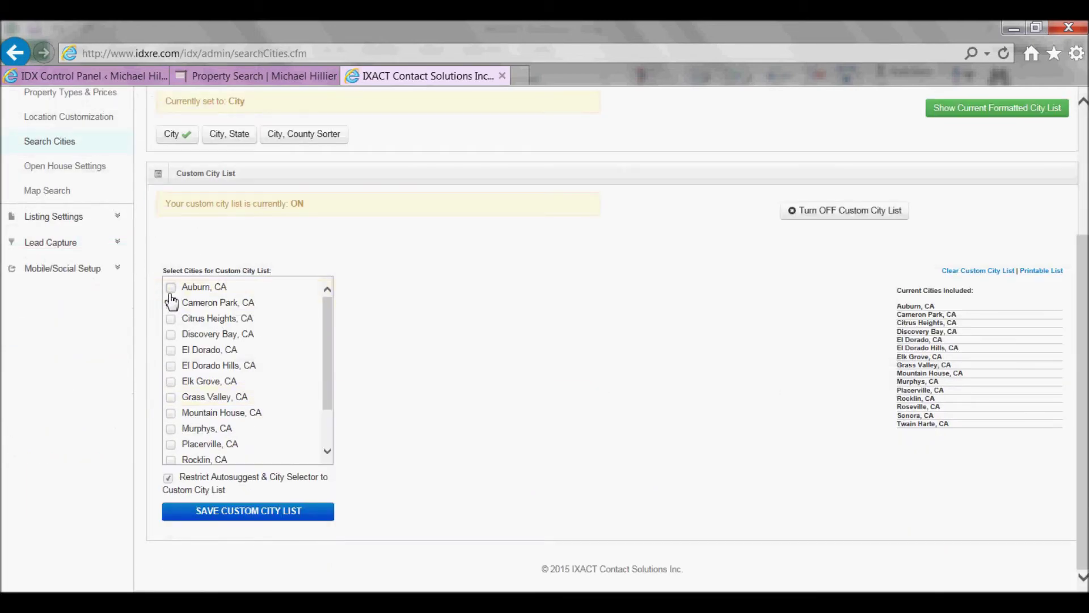
pyautogui.click(173, 336)
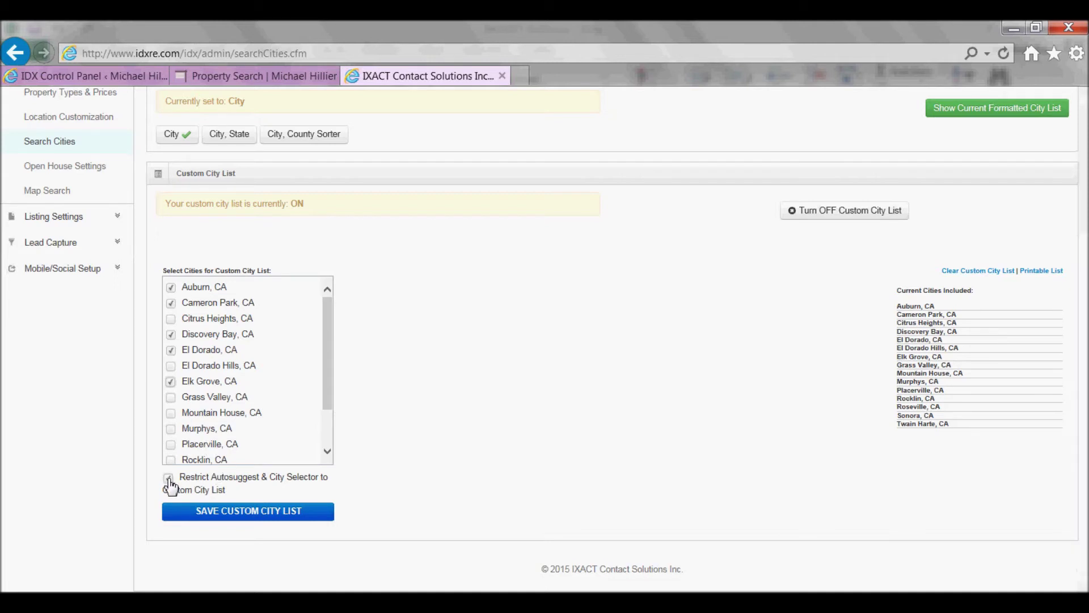
pyautogui.click(168, 479)
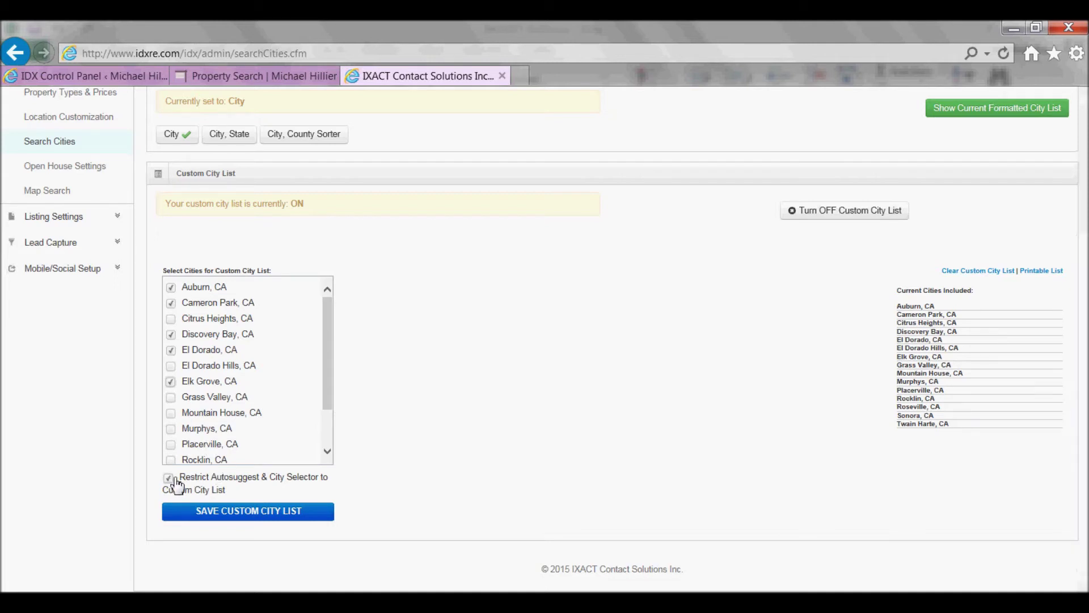
pyautogui.click(246, 515)
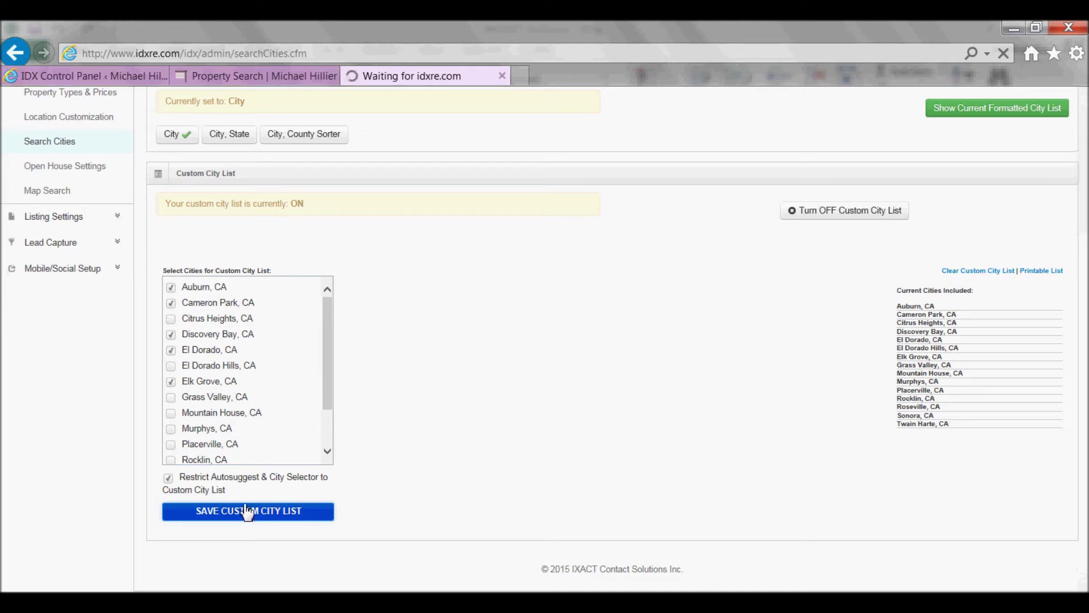
# - Reload the property search and pick Elk Grove from the View All location list
pyautogui.click(260, 75)
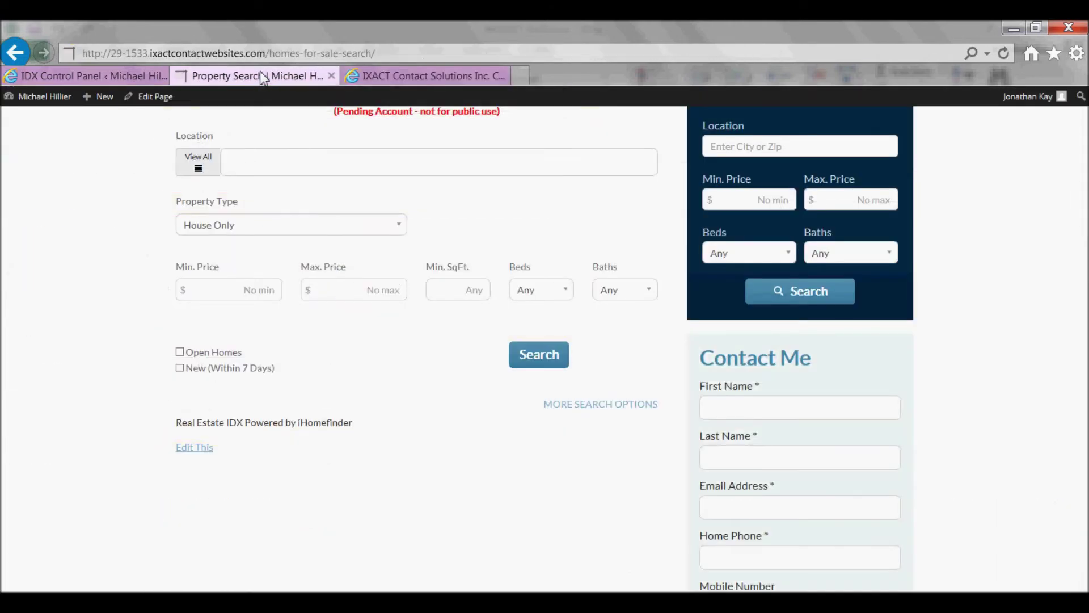
pyautogui.press('F5')
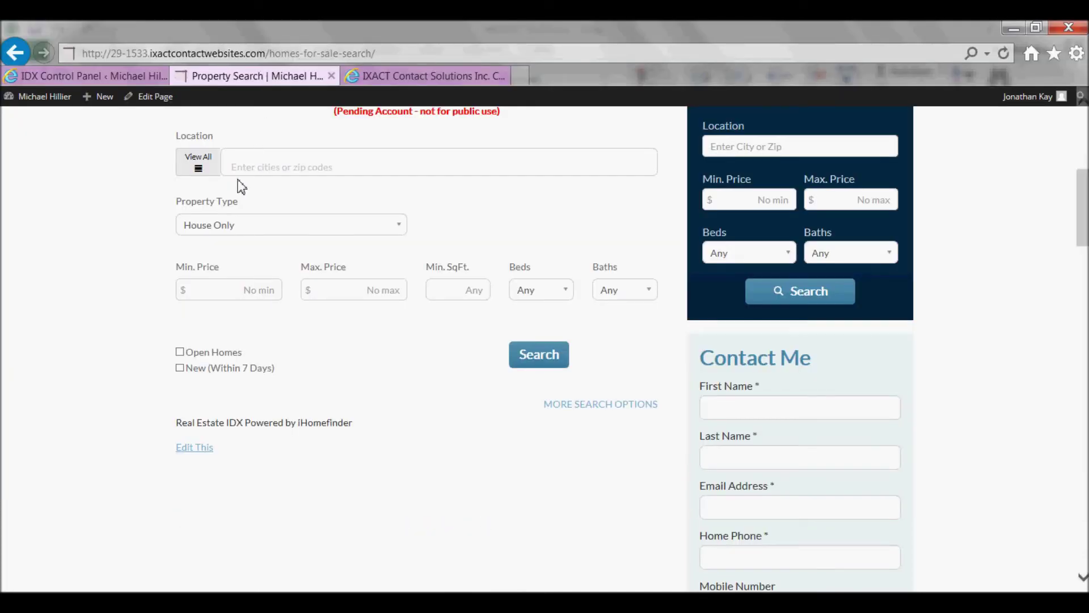
pyautogui.click(199, 169)
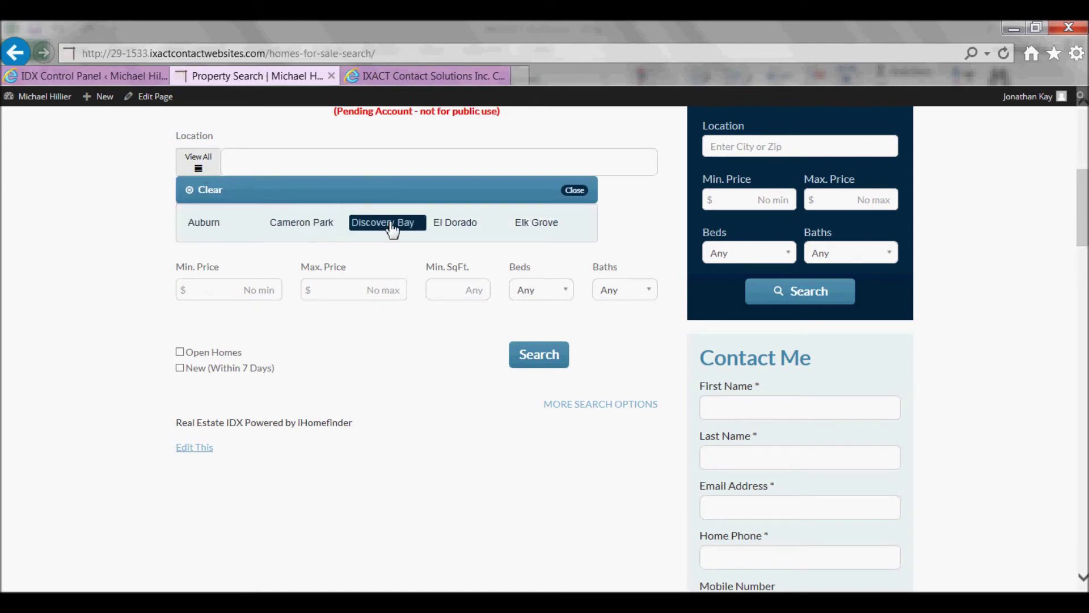
pyautogui.click(552, 225)
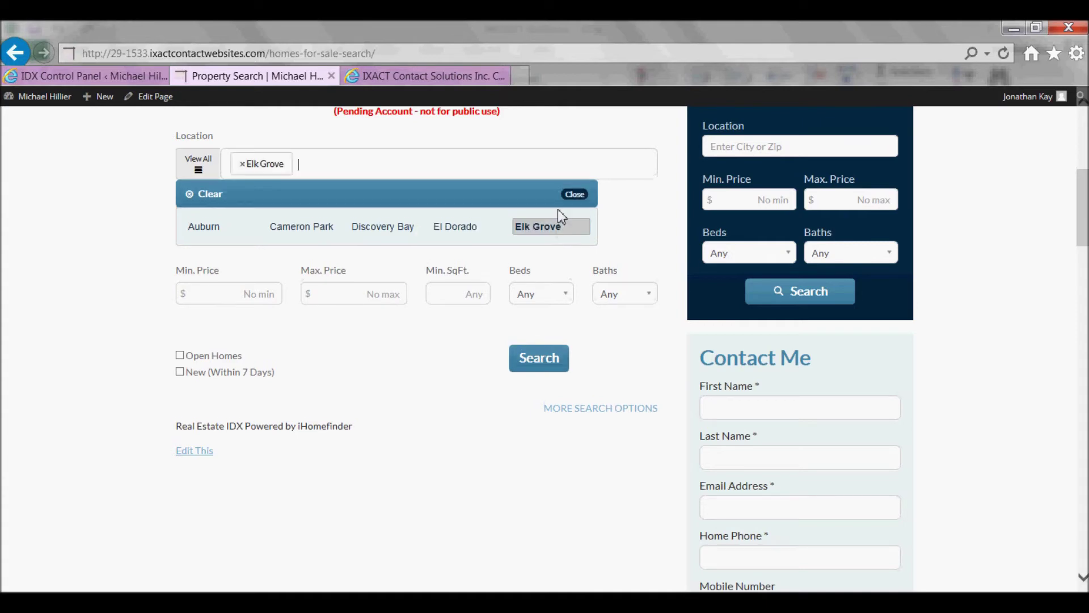
pyautogui.click(574, 194)
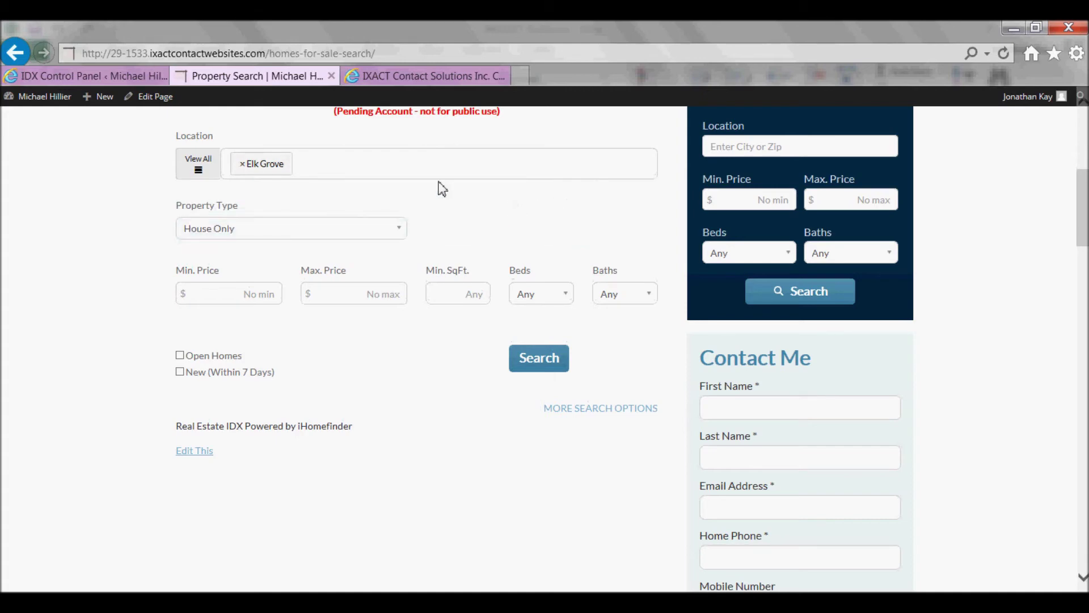
# - Back in the control panel, open Search Settings > Map Search
pyautogui.click(409, 83)
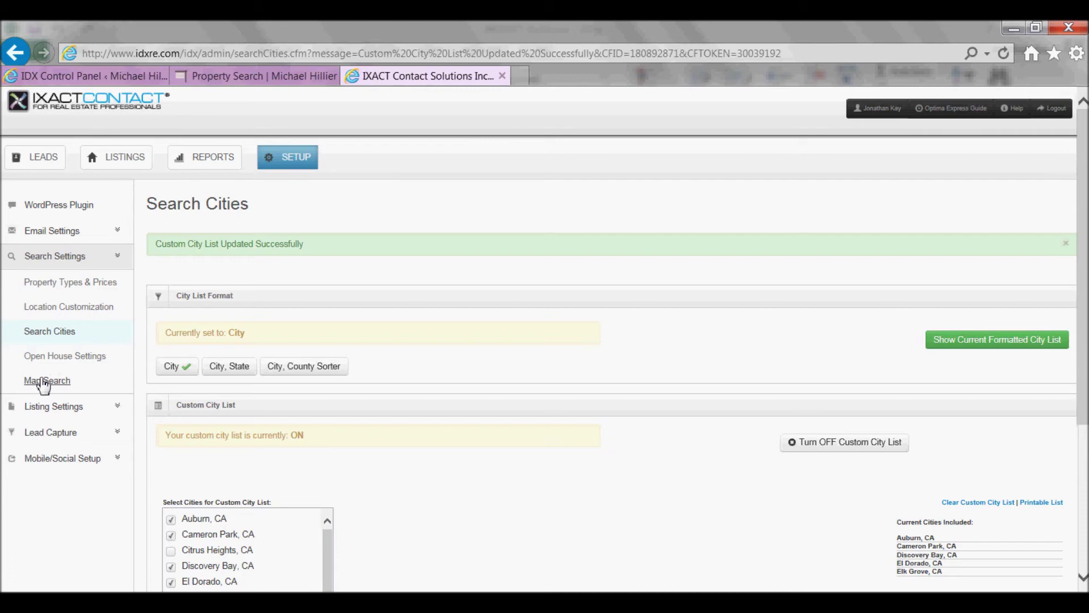
pyautogui.click(43, 382)
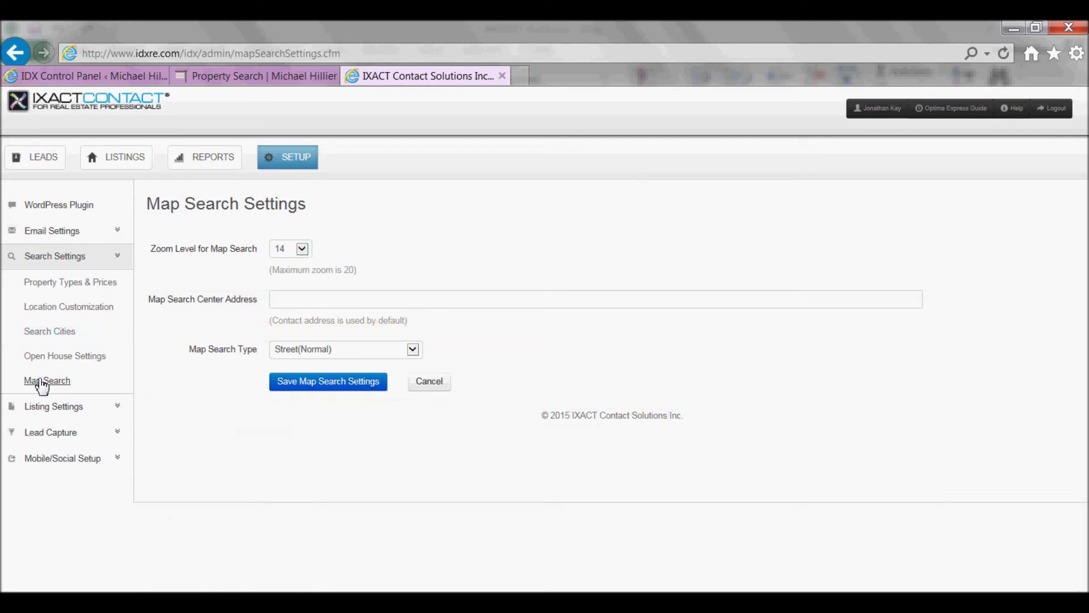
pyautogui.click(302, 250)
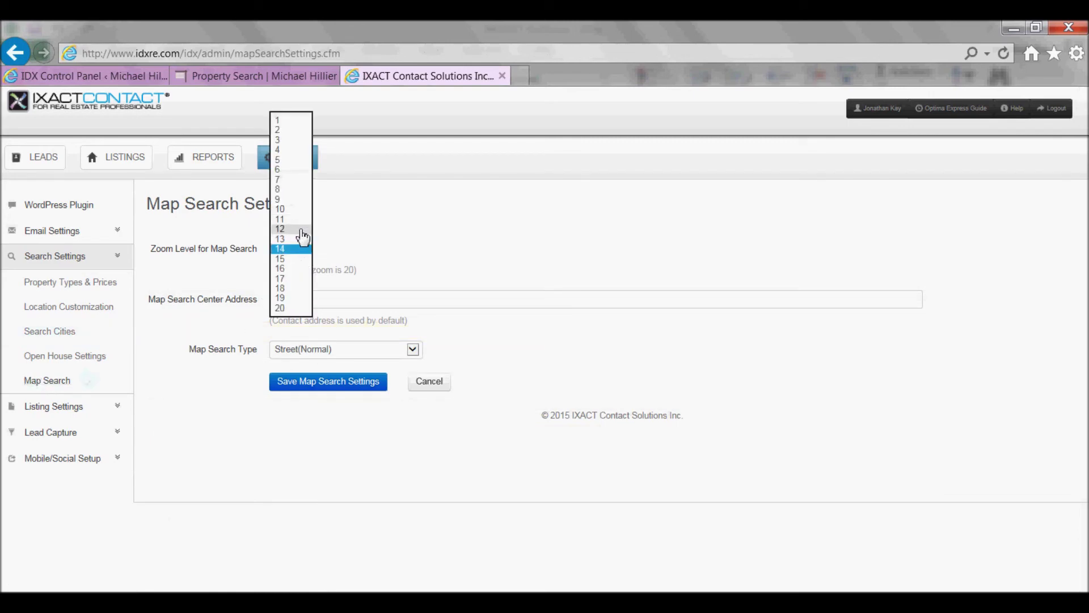
pyautogui.click(348, 236)
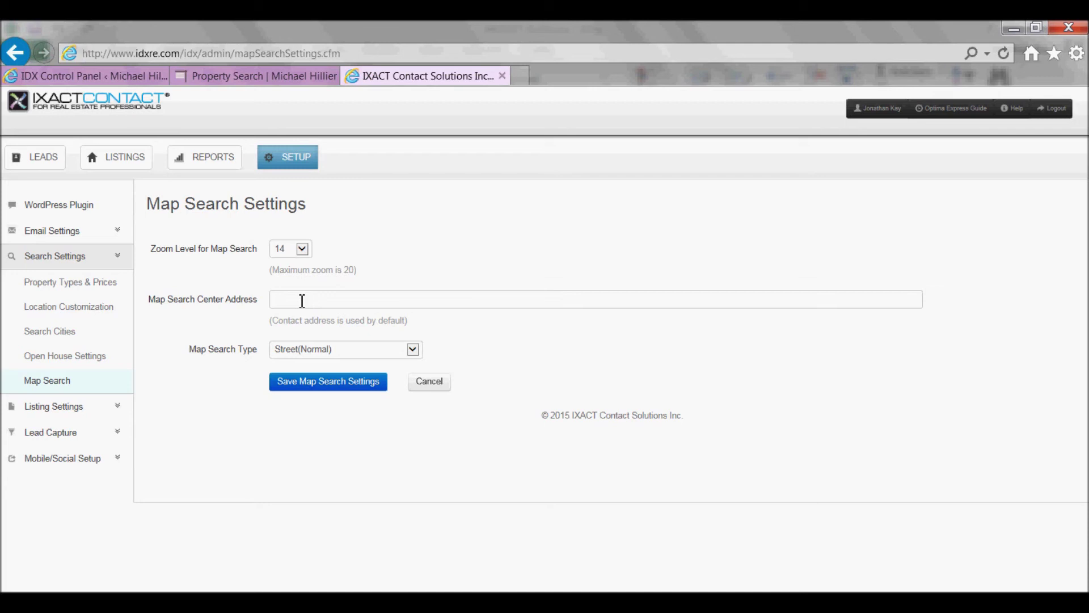
pyautogui.click(412, 349)
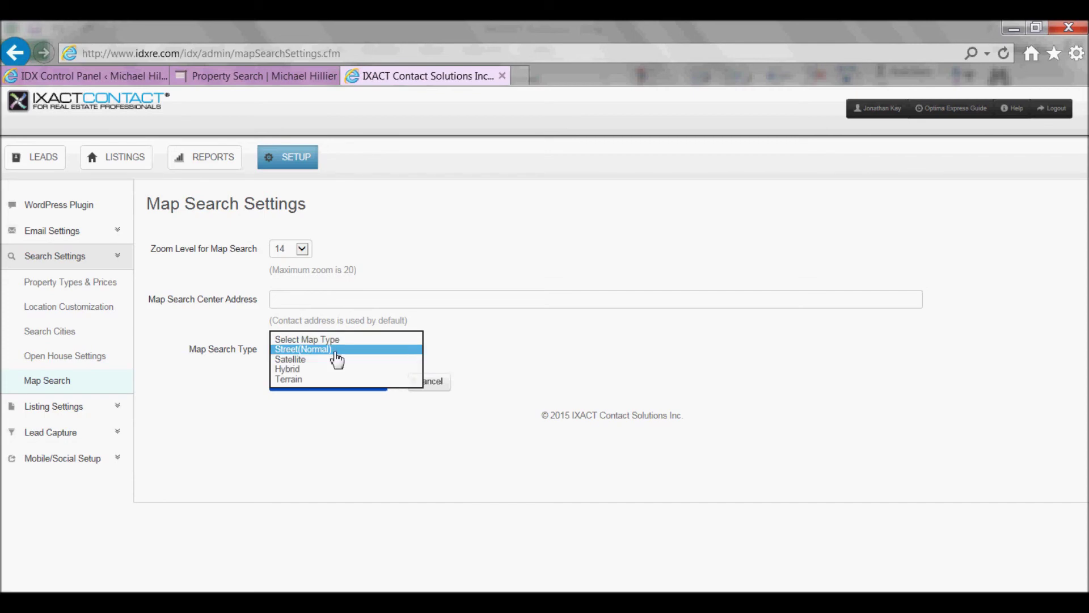
pyautogui.click(302, 406)
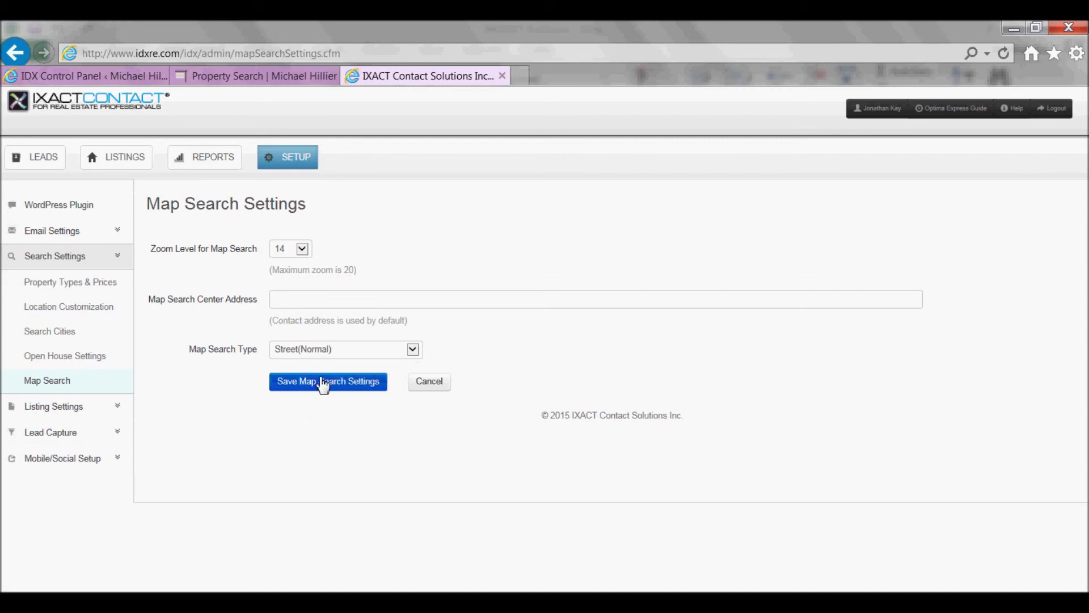
pyautogui.click(322, 384)
# - Open Listing Settings > Results & Featured and review the featured-listing sort options unchanged
pyautogui.click(105, 417)
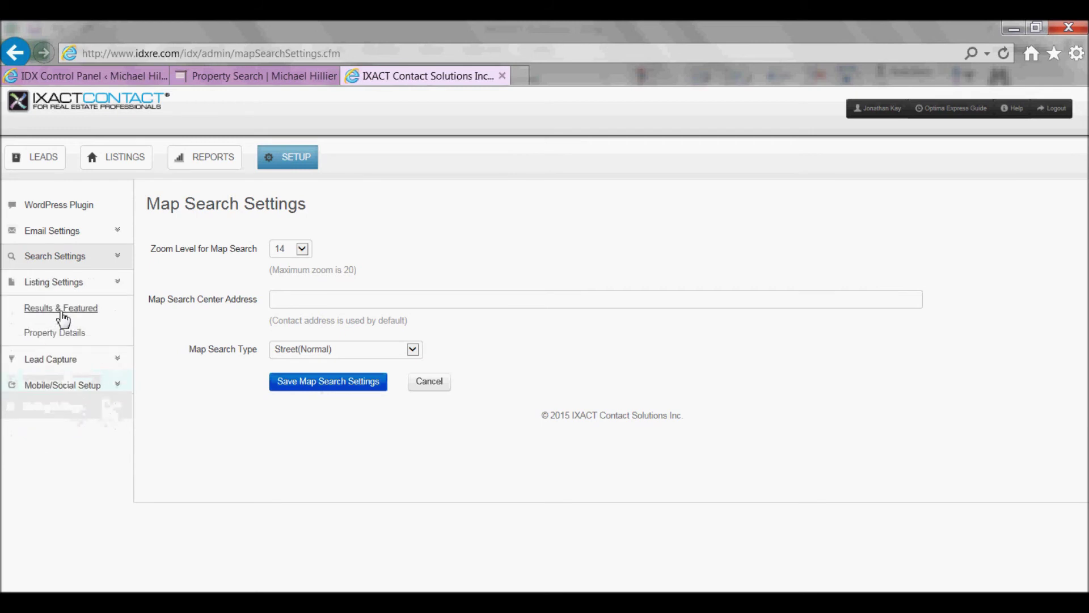
pyautogui.click(64, 312)
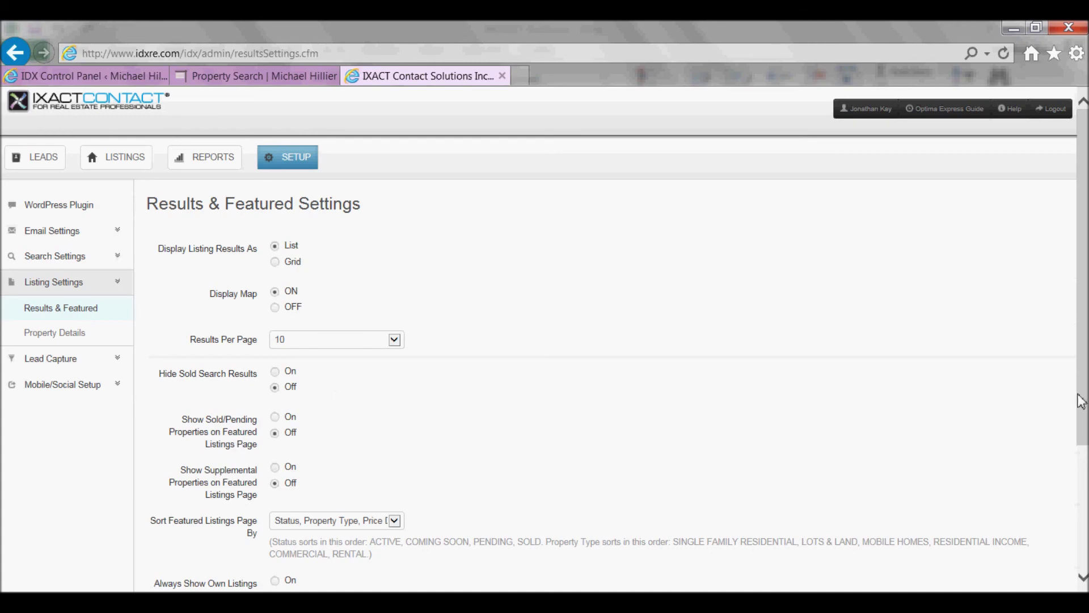
pyautogui.moveTo(1082, 402); pyautogui.dragTo(1083, 511)
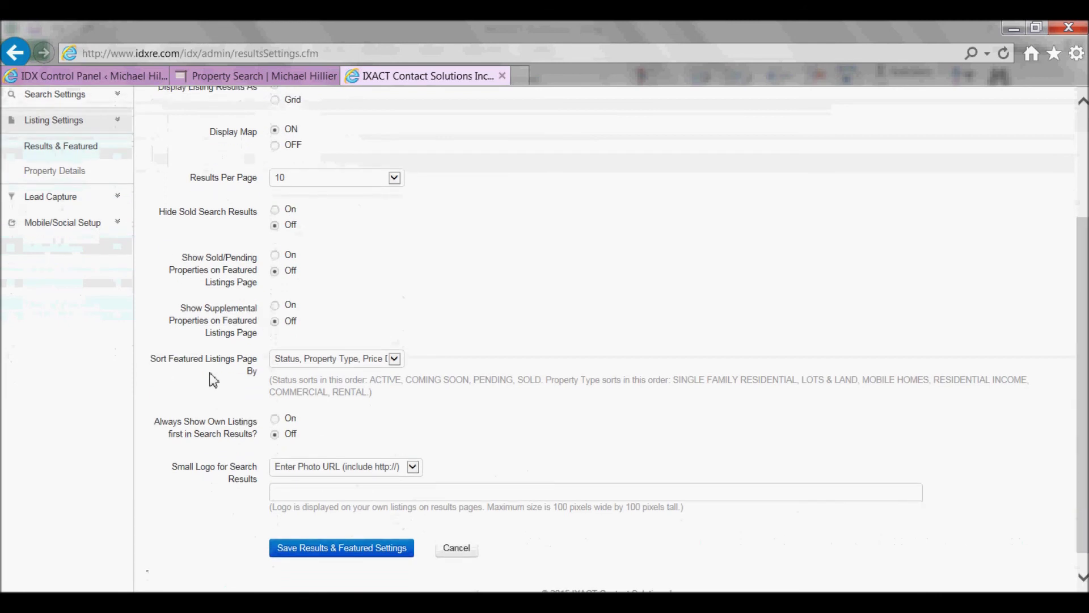
pyautogui.click(396, 363)
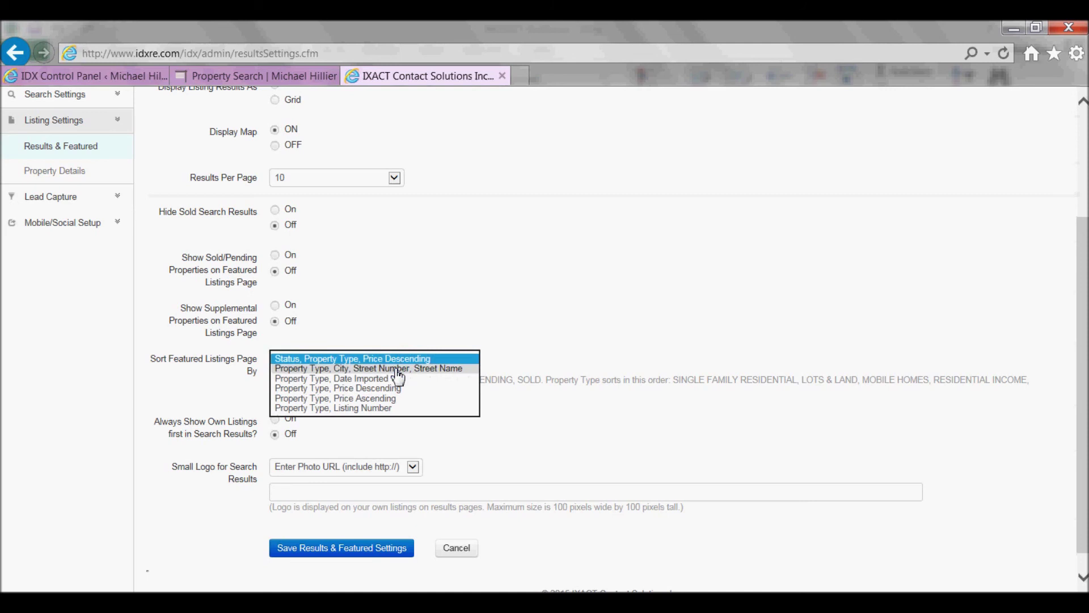
pyautogui.click(529, 349)
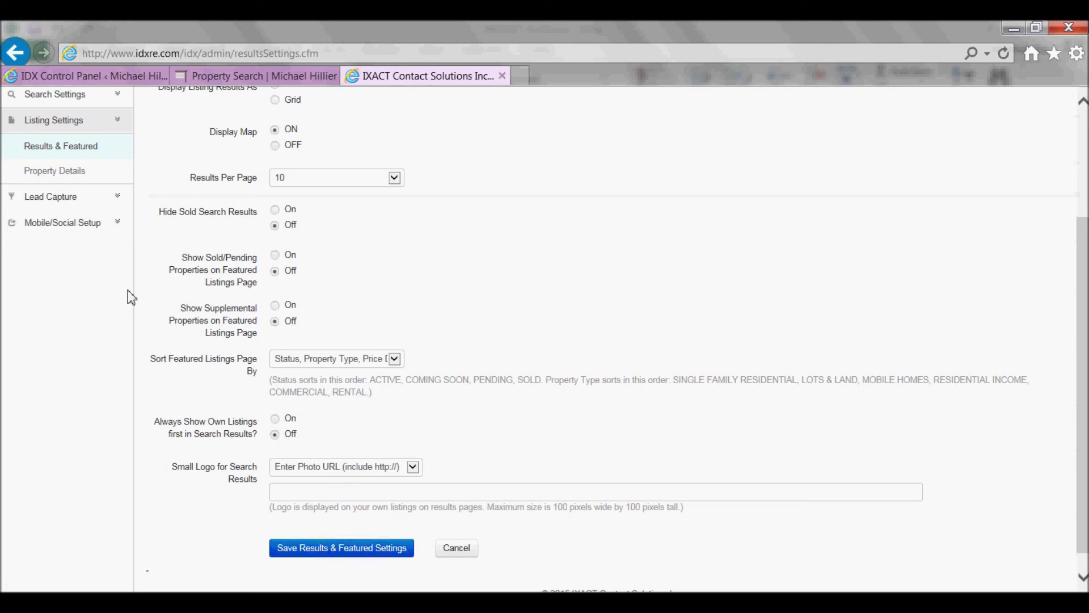
# - Open Property Details under Listing Settings
pyautogui.click(55, 175)
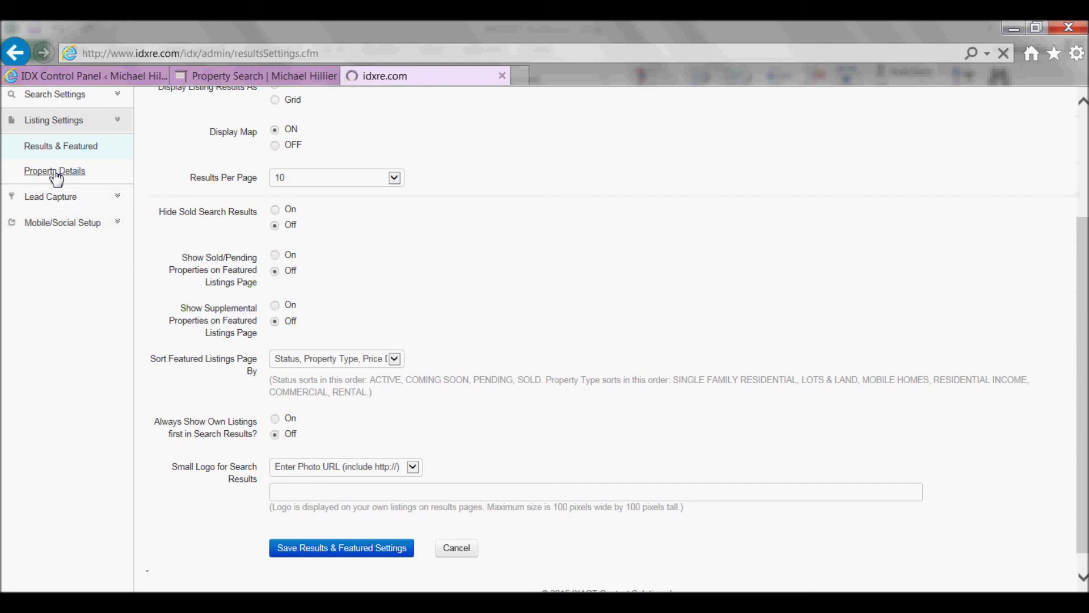